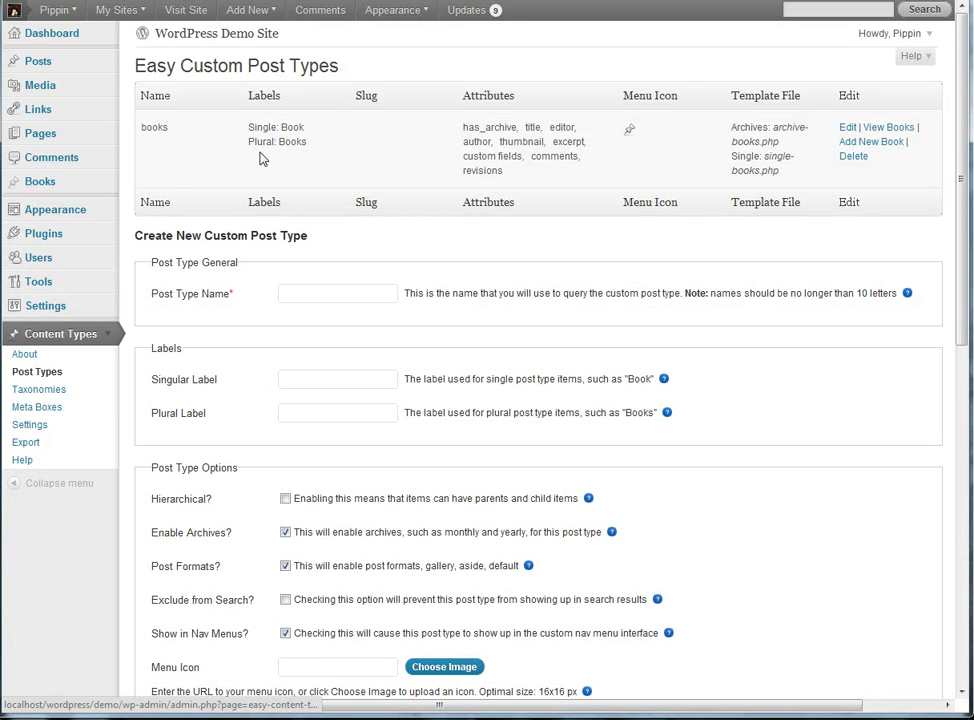
drag(272, 129, 311, 128)
click(398, 156)
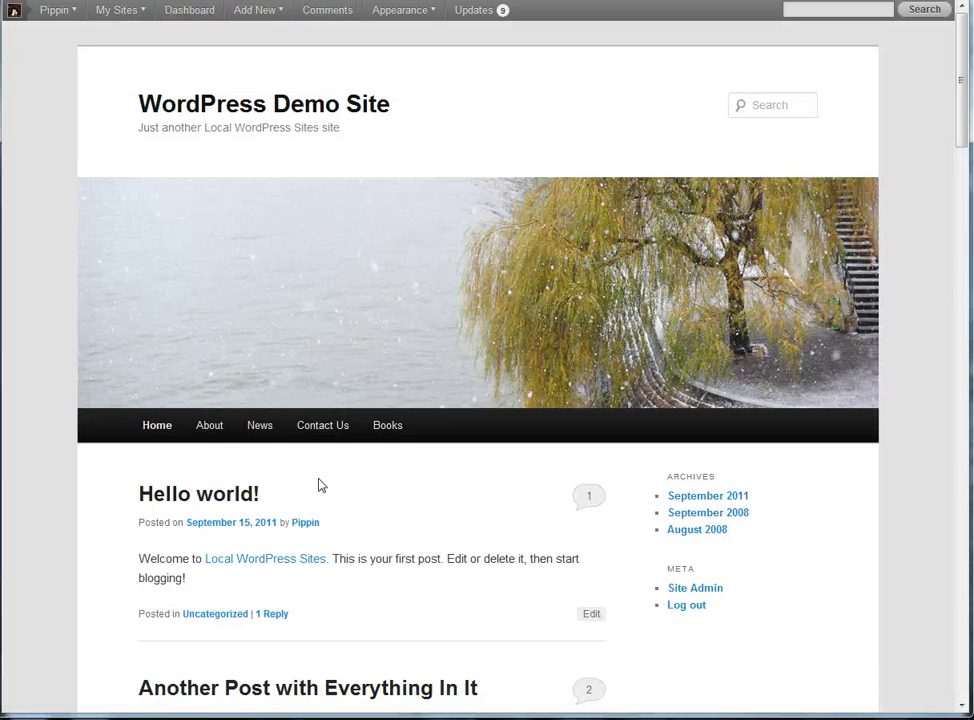
click(388, 428)
scroll(113, 498, down, 1)
scroll(113, 498, down, 10)
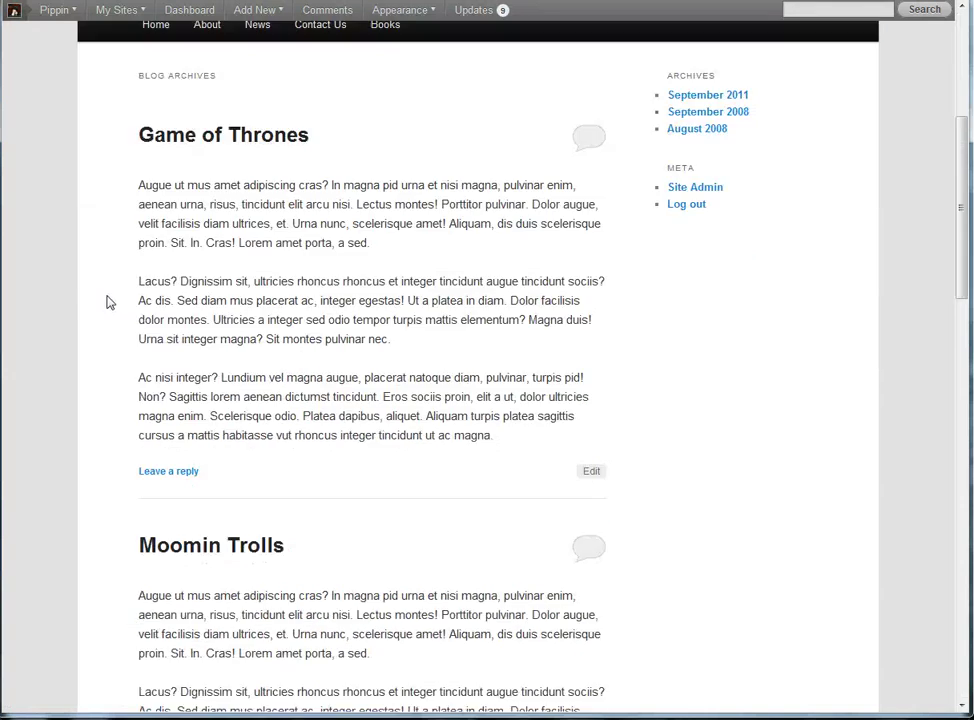
scroll(145, 246, down, 10)
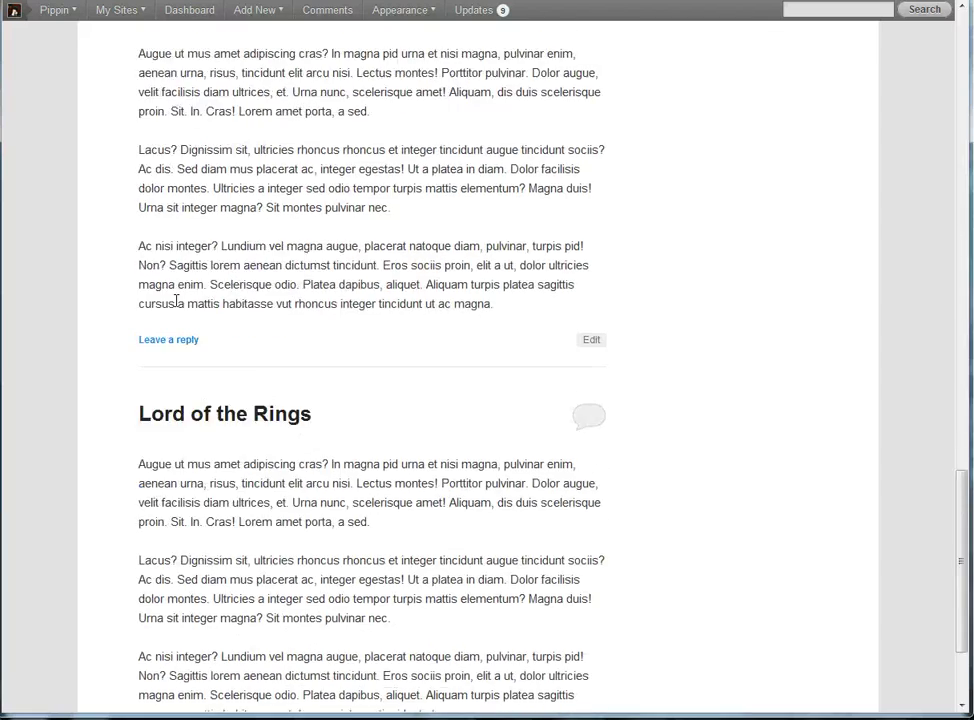
scroll(178, 306, up, 10)
scroll(178, 306, up, 10)
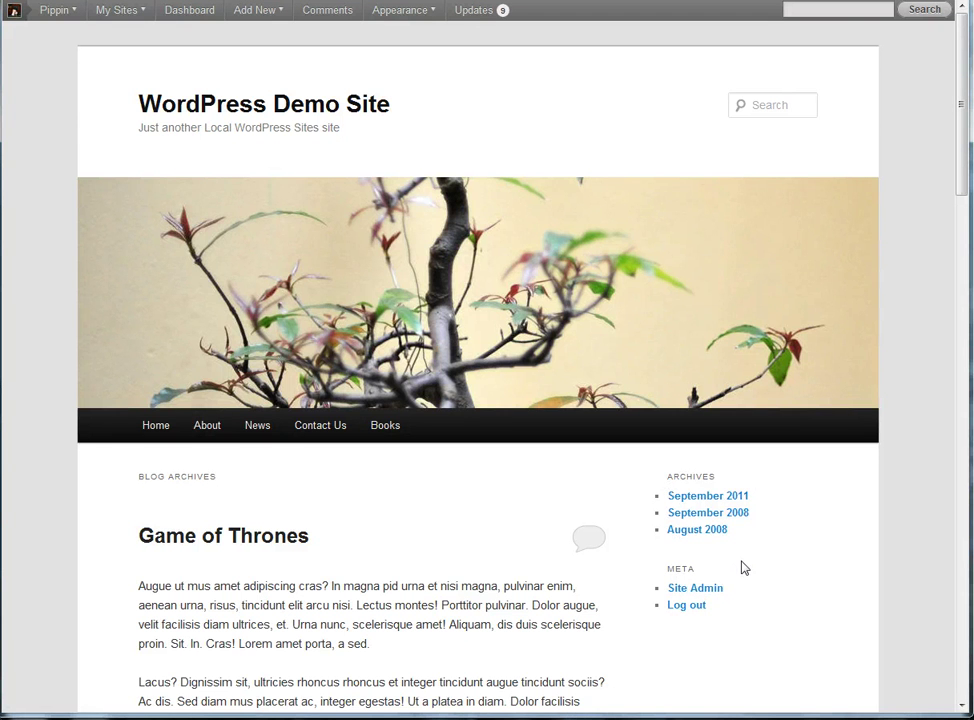
scroll(755, 565, down, 20)
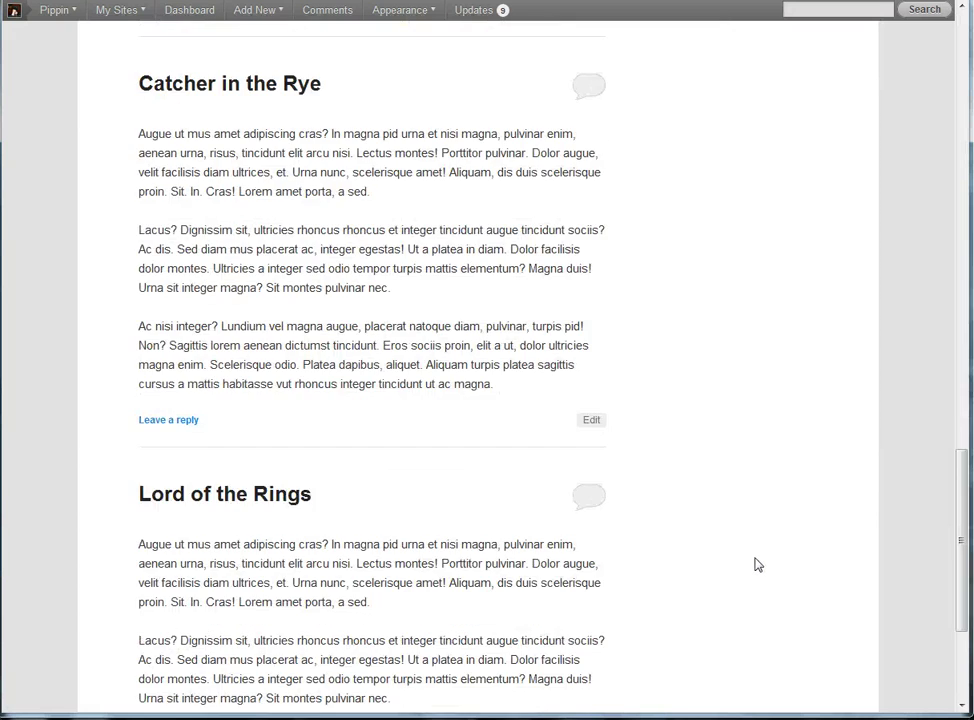
scroll(733, 517, up, 20)
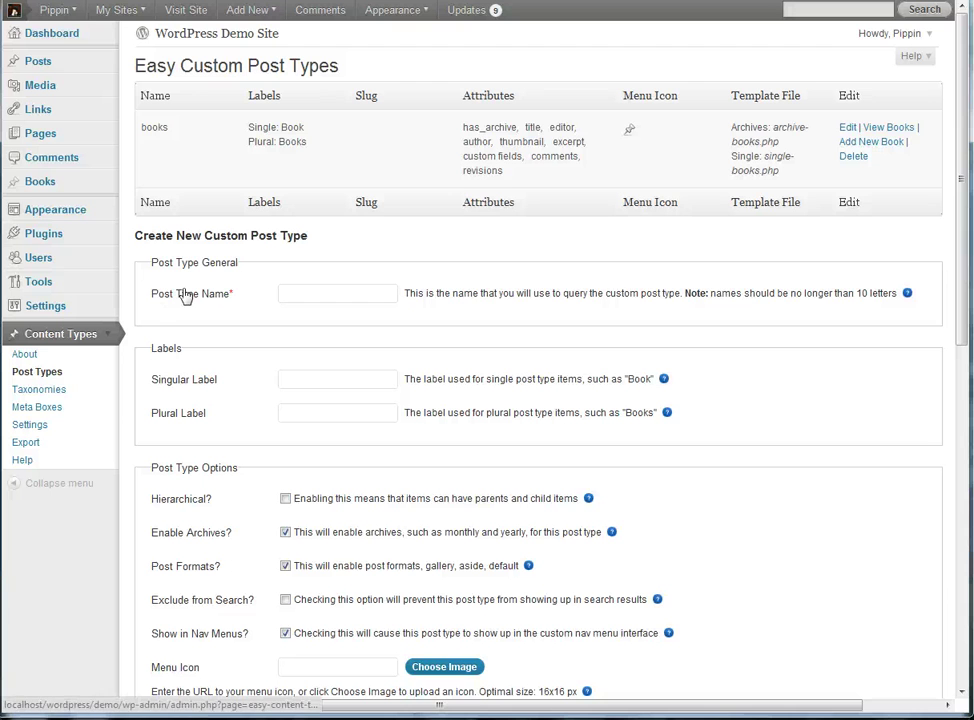
Step: Review the Genres taxonomy under Content Types, then go to Appearance > Widgets
click(52, 390)
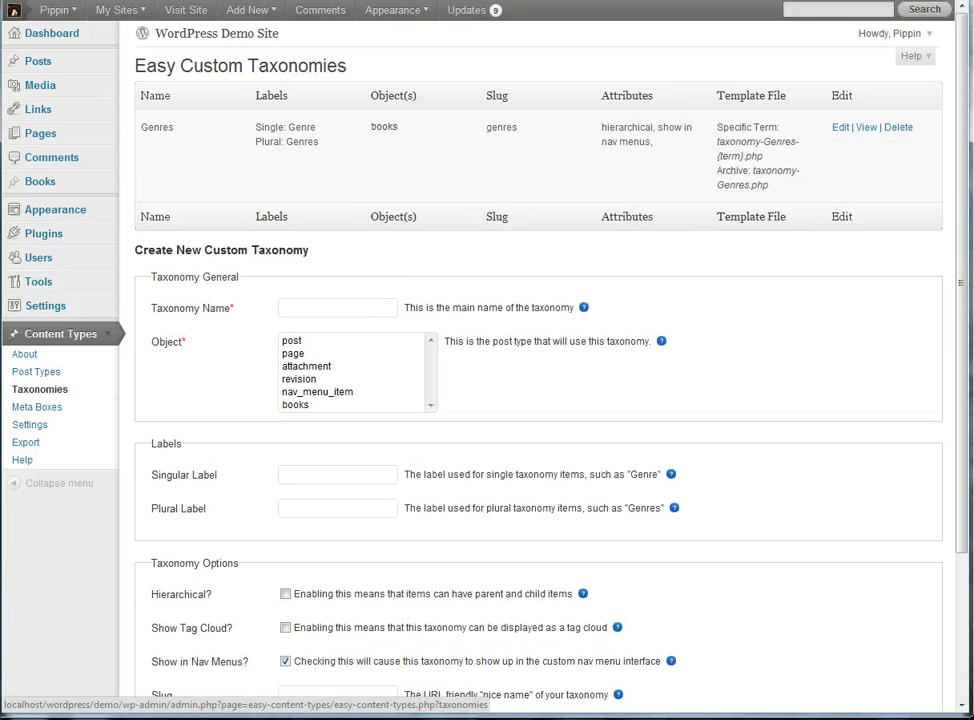
click(106, 339)
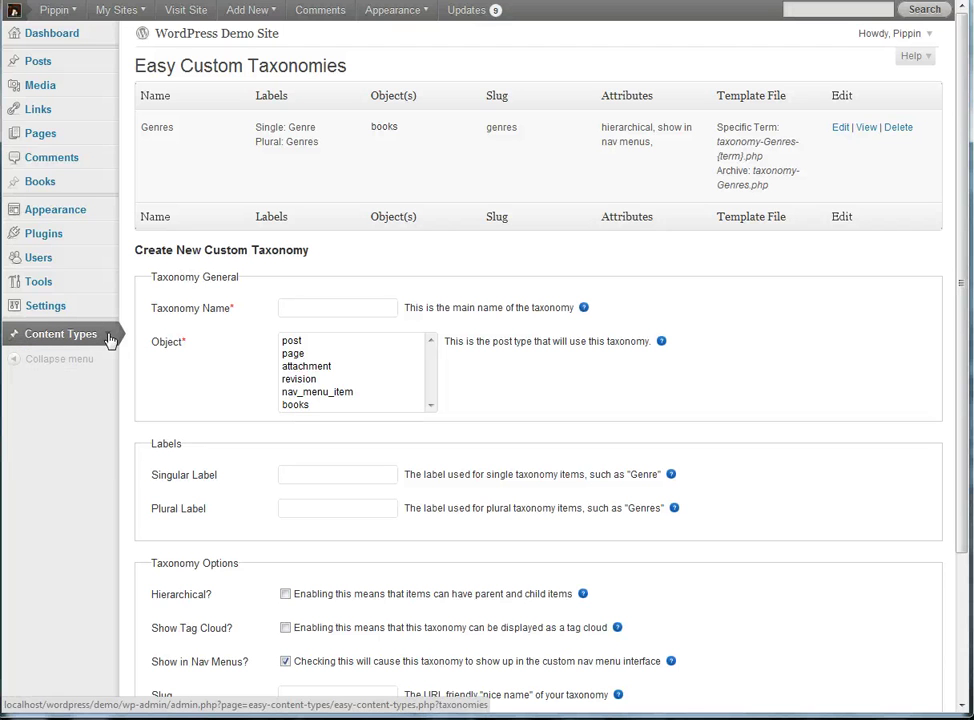
click(108, 211)
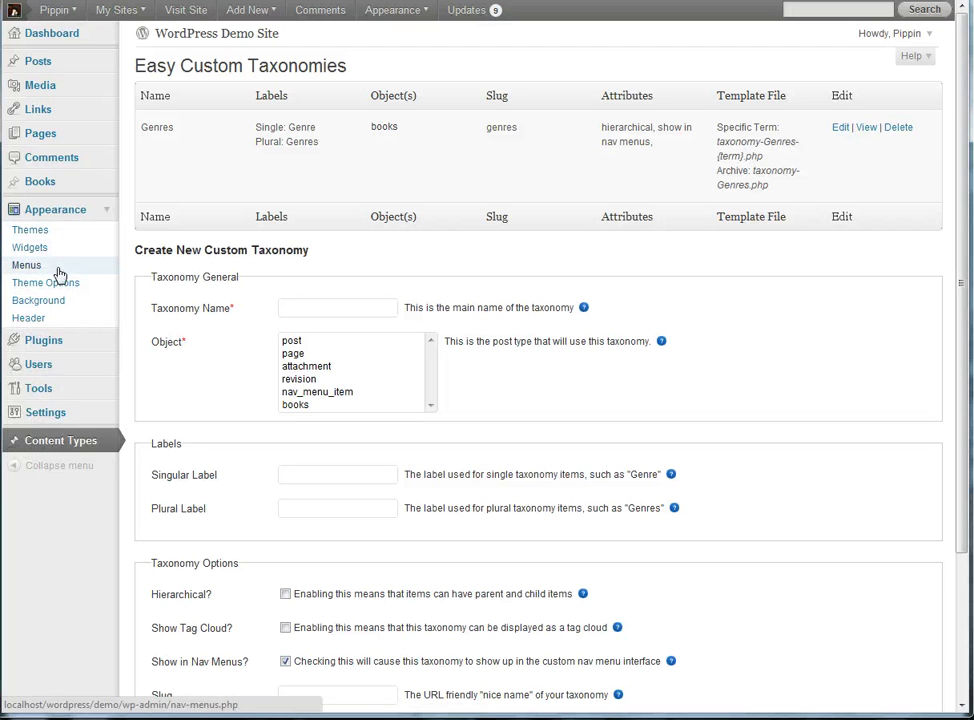
click(45, 249)
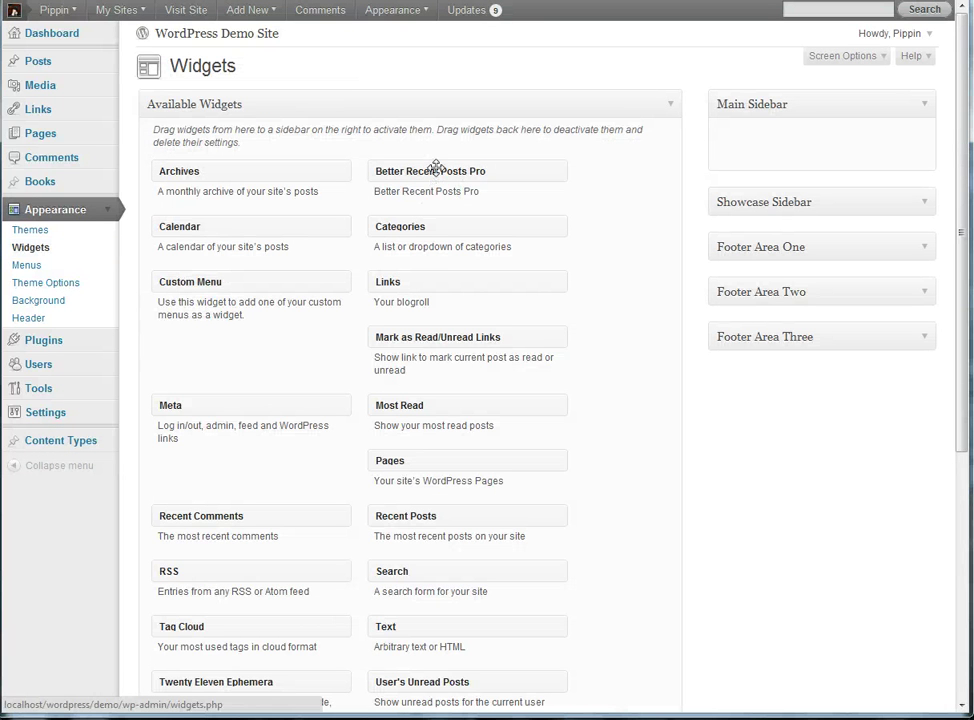
Step: Add Better Recent Posts Pro to Main Sidebar titled 'Books', showing titles but not authors
drag(436, 166, 754, 135)
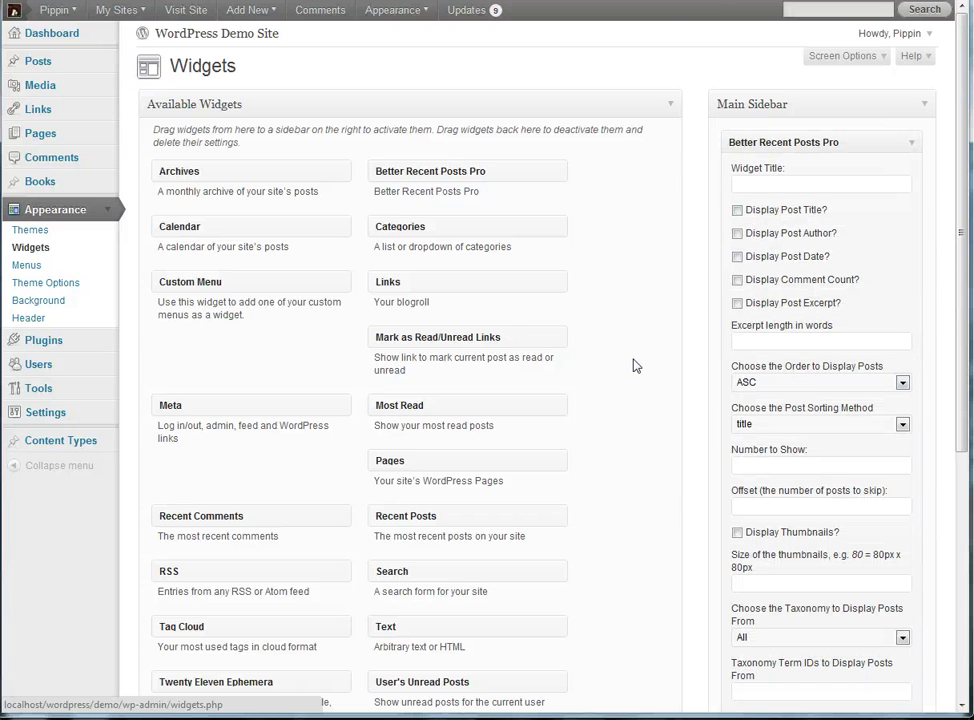
scroll(689, 304, down, 3)
scroll(703, 292, up, 3)
click(803, 182)
text(Bo)
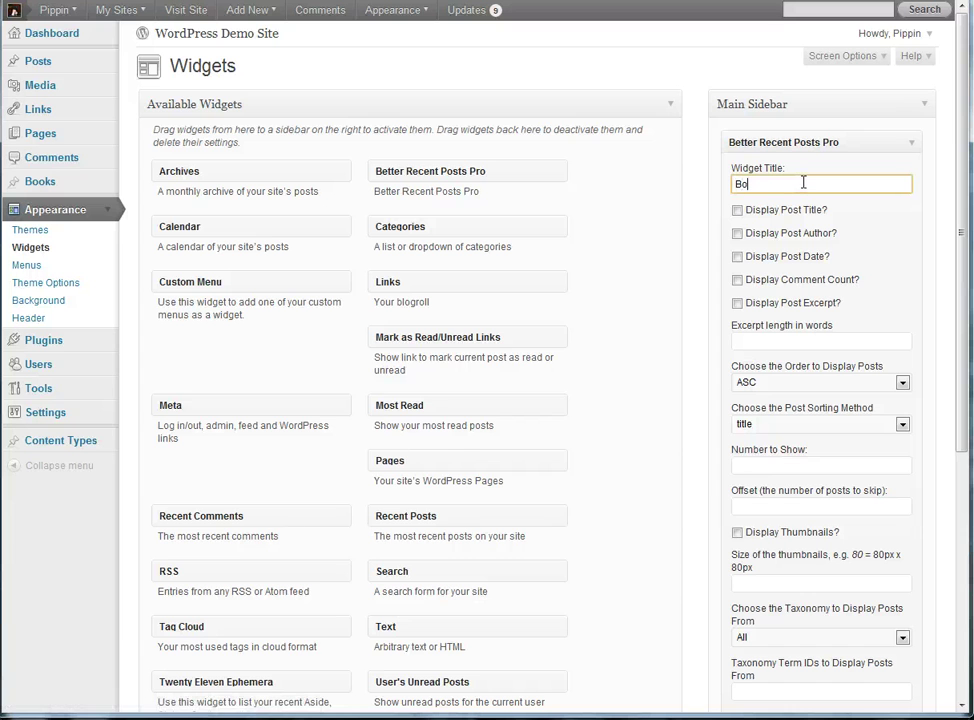
text(oks)
click(789, 213)
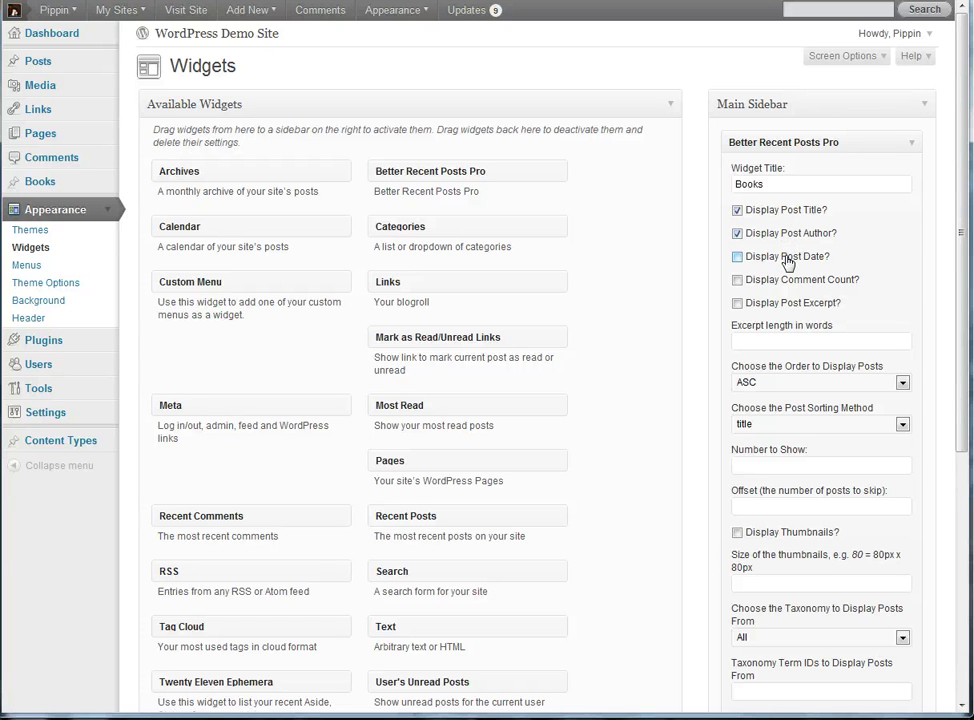
click(786, 238)
Step: Set the widget's excerpt length to 15 words and the number of posts to 5
click(790, 341)
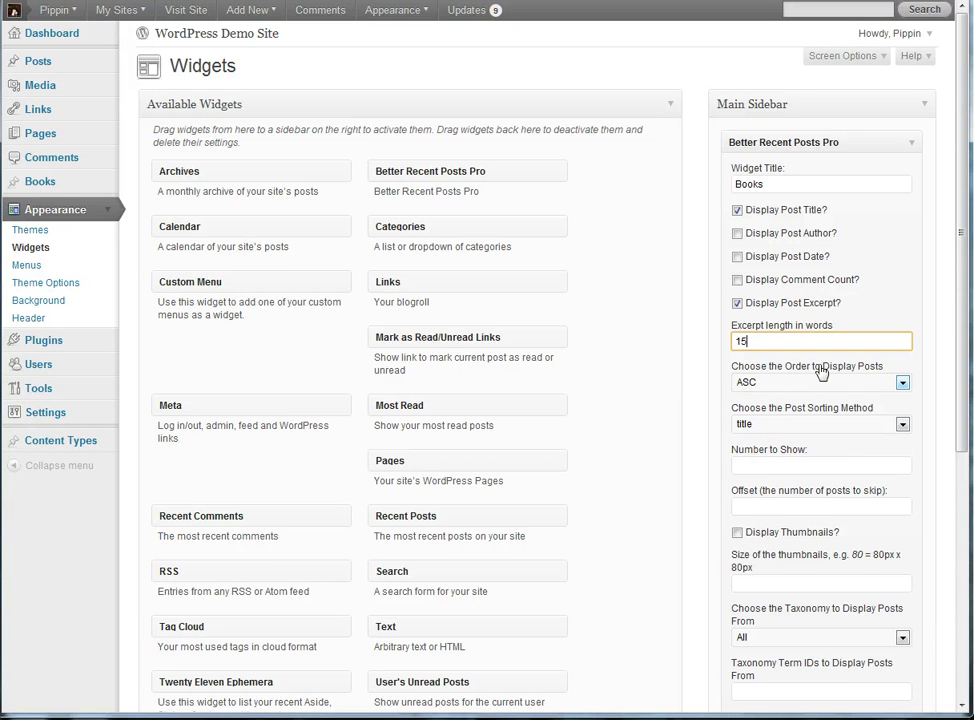
click(797, 466)
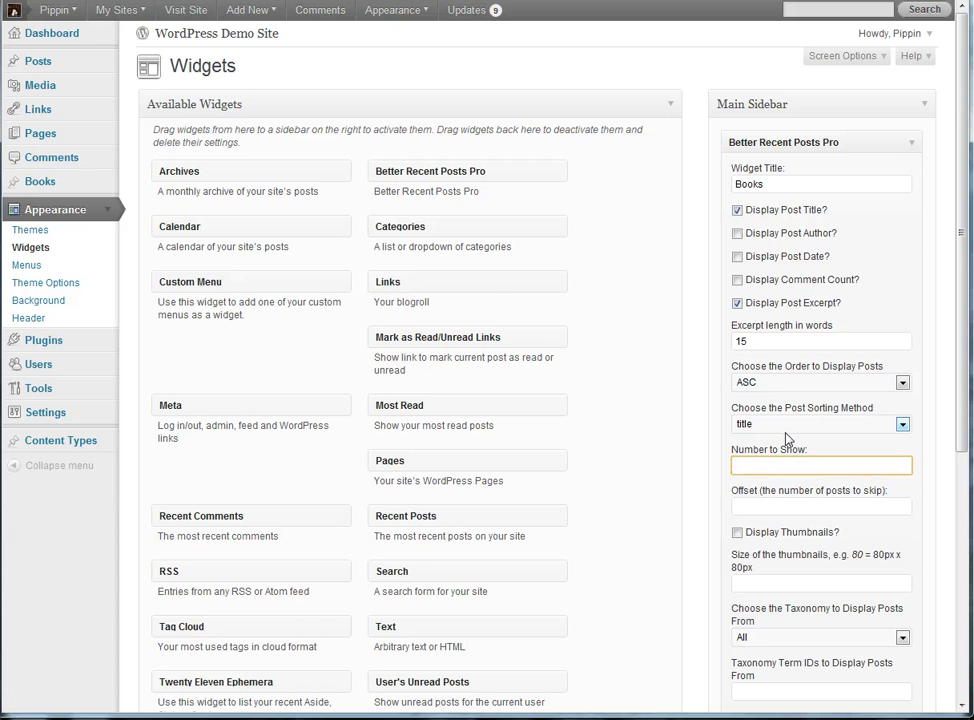
text(5)
scroll(805, 388, down, 3)
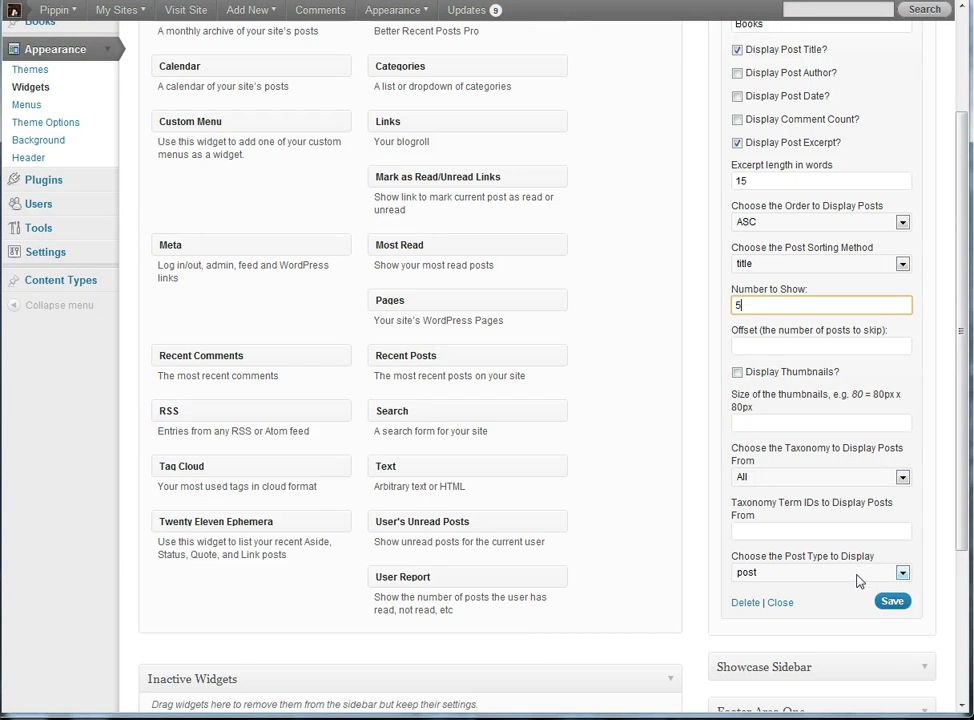
scroll(778, 522, down, 1)
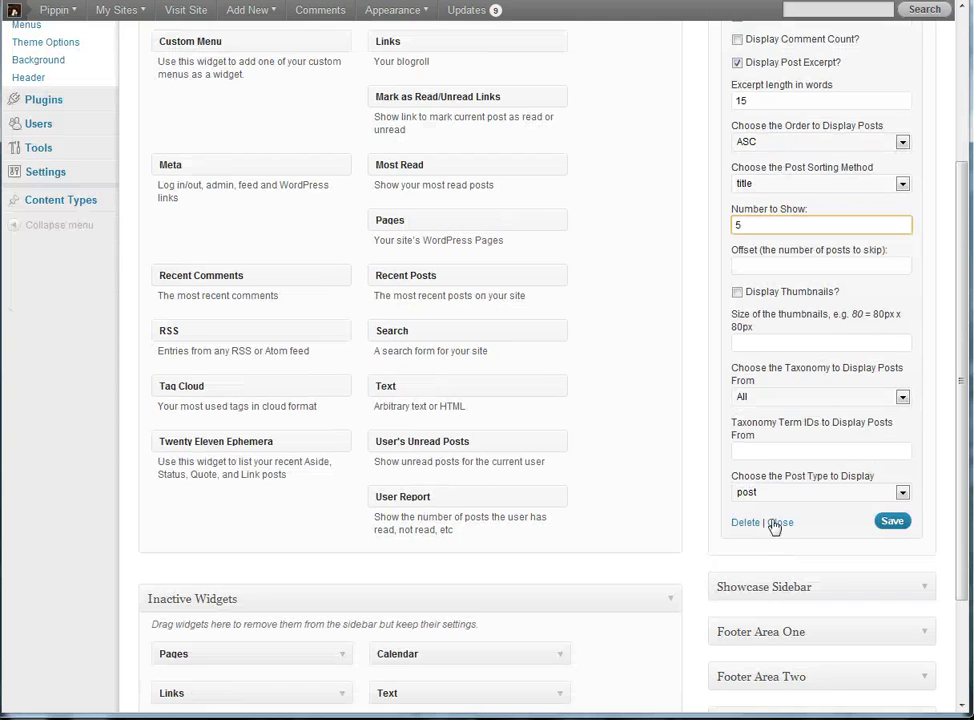
Step: Set the widget's post type to books and save it
click(813, 492)
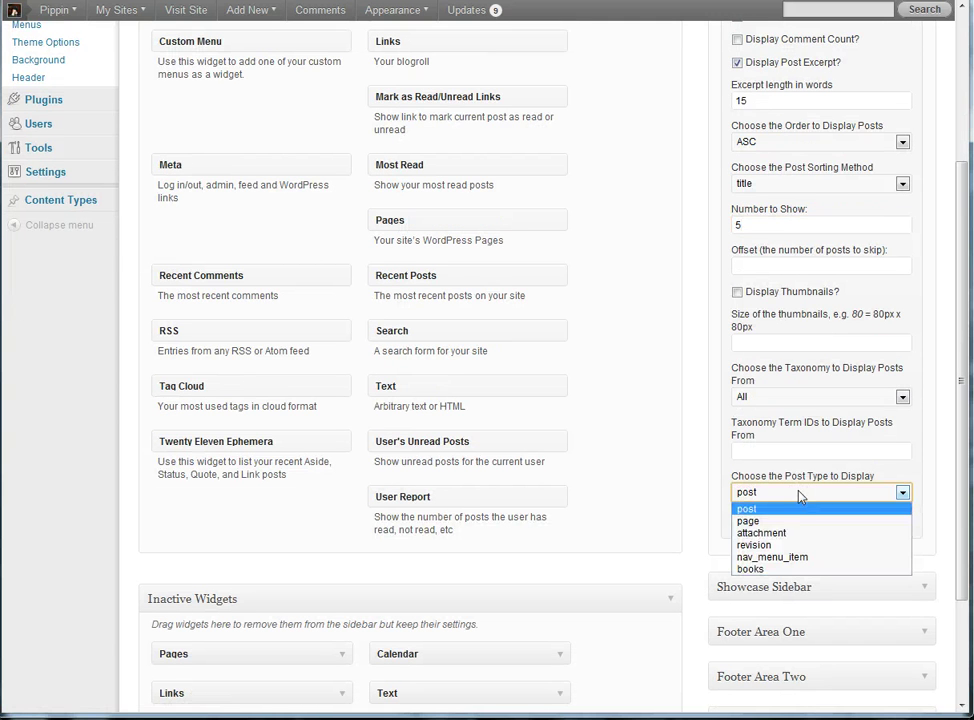
click(785, 557)
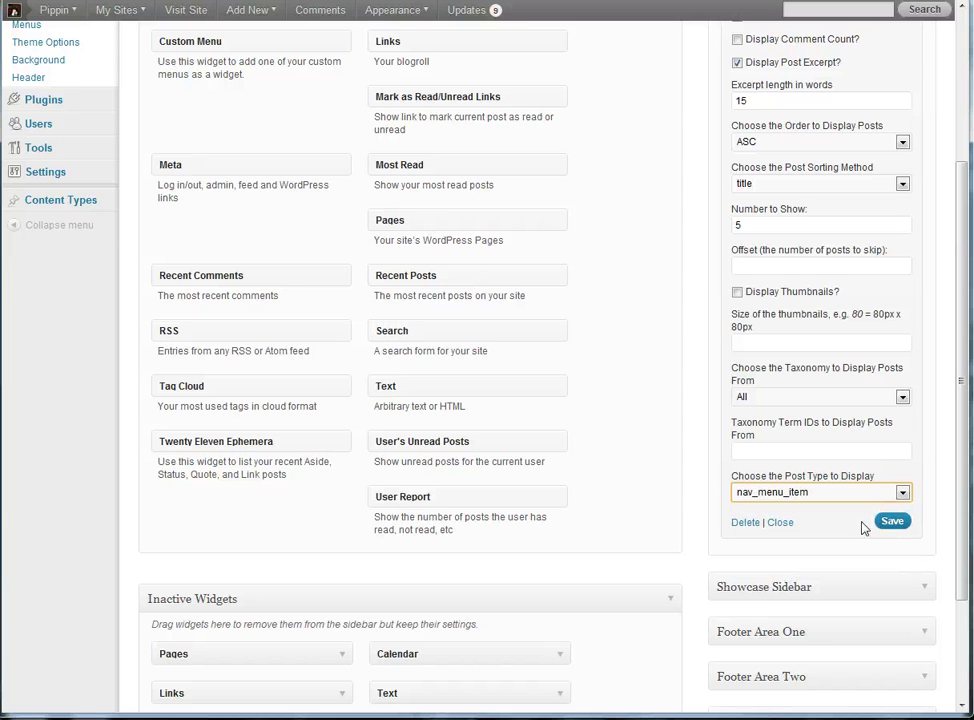
click(855, 490)
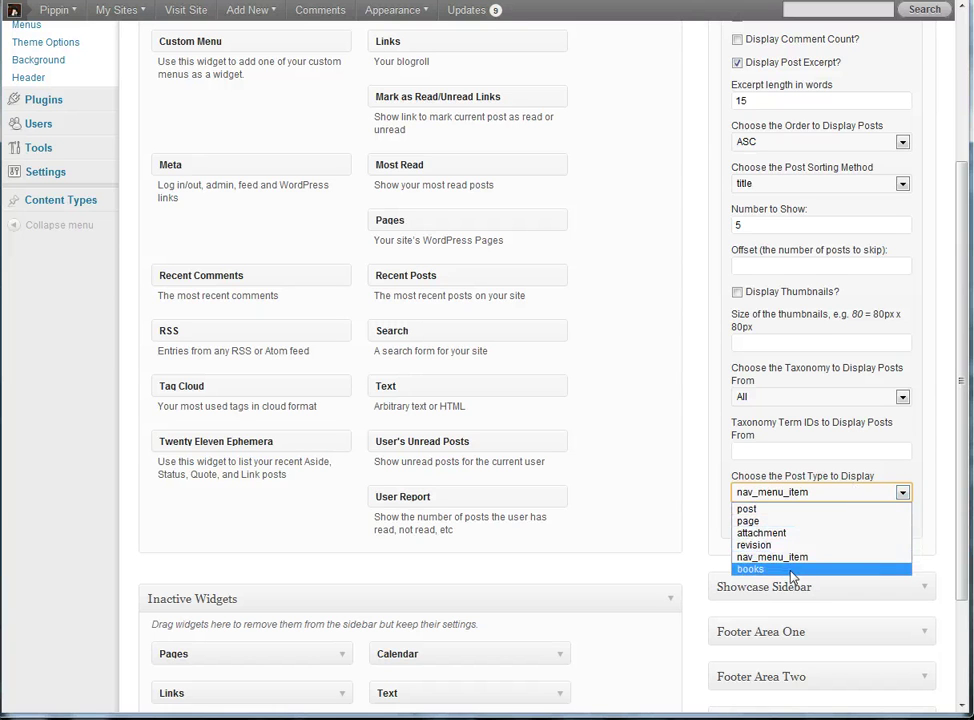
click(852, 569)
click(892, 522)
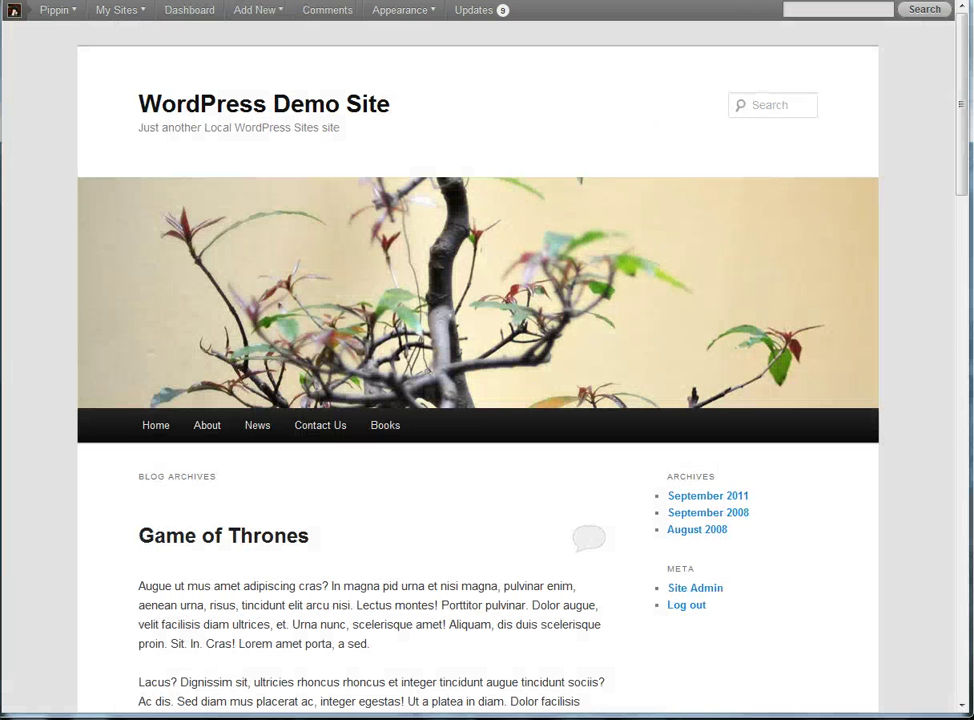
Step: Reload the site, open Lord of the Rings from the Books sidebar list, and go back
key(F5)
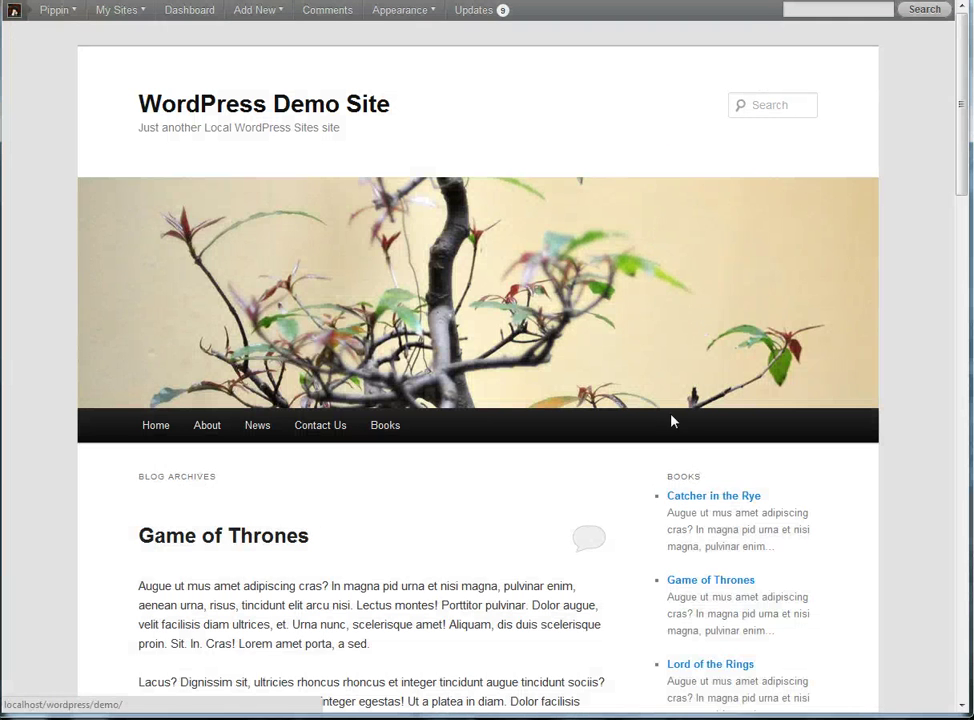
scroll(688, 440, down, 1)
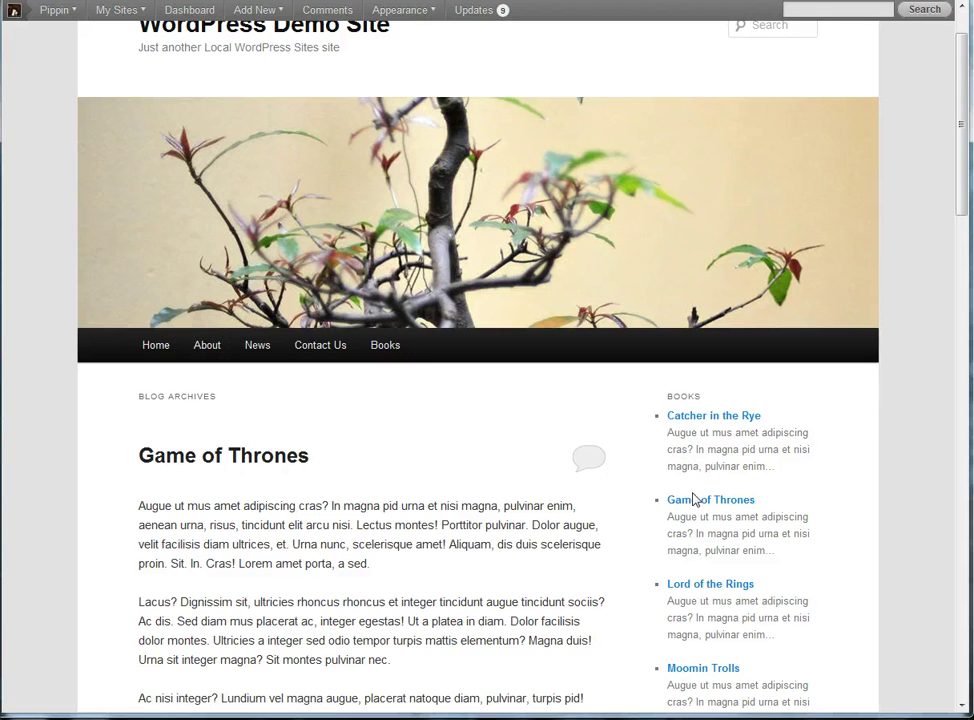
scroll(697, 512, down, 2)
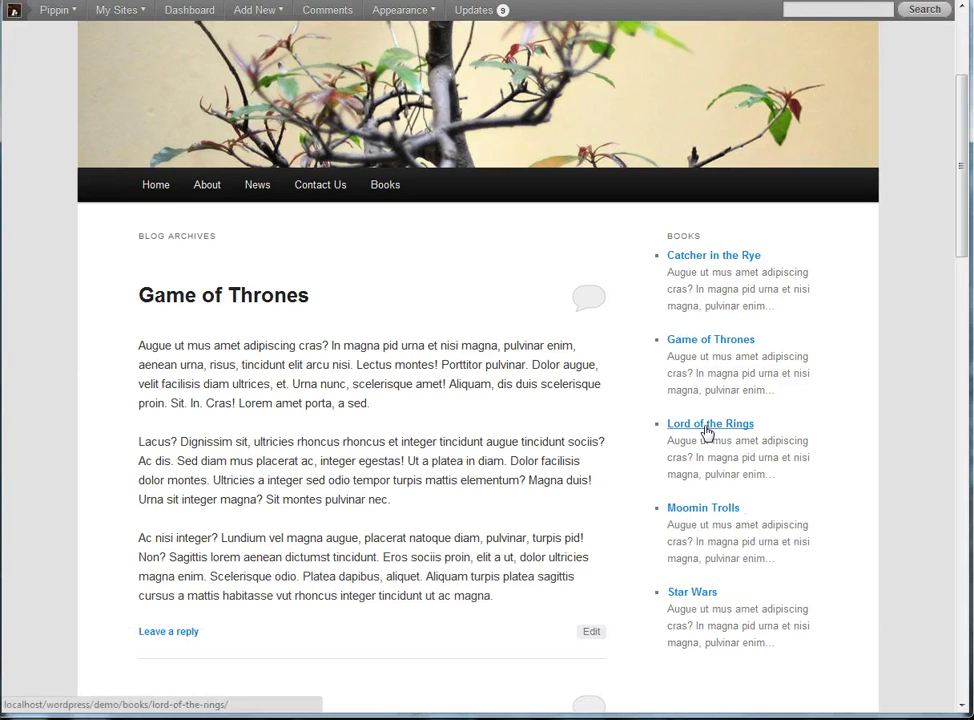
click(704, 431)
scroll(463, 472, down, 4)
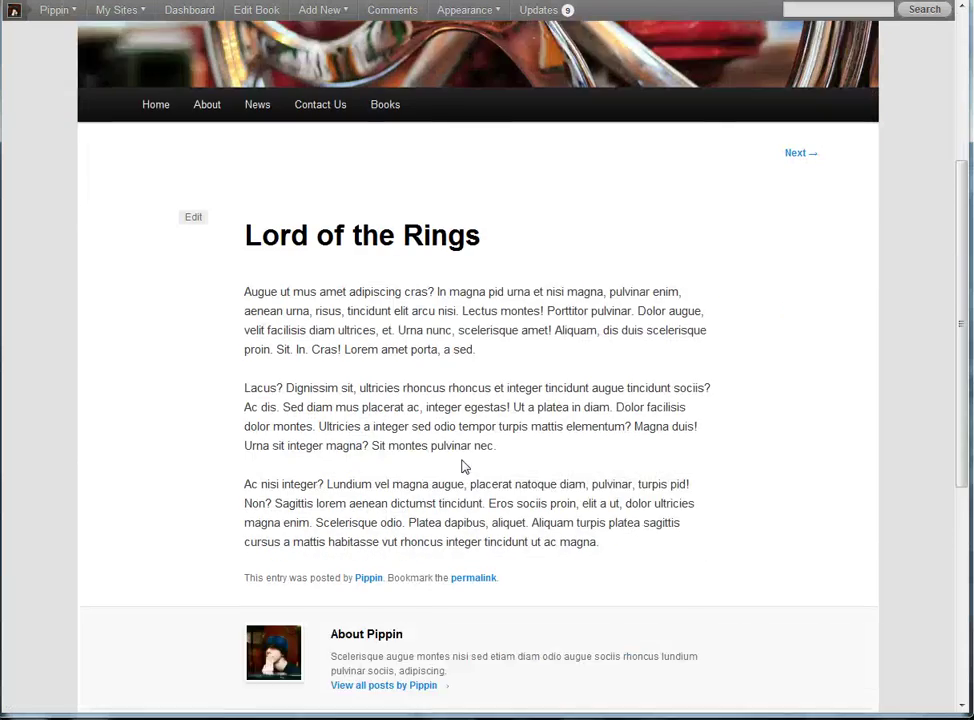
scroll(470, 426, up, 4)
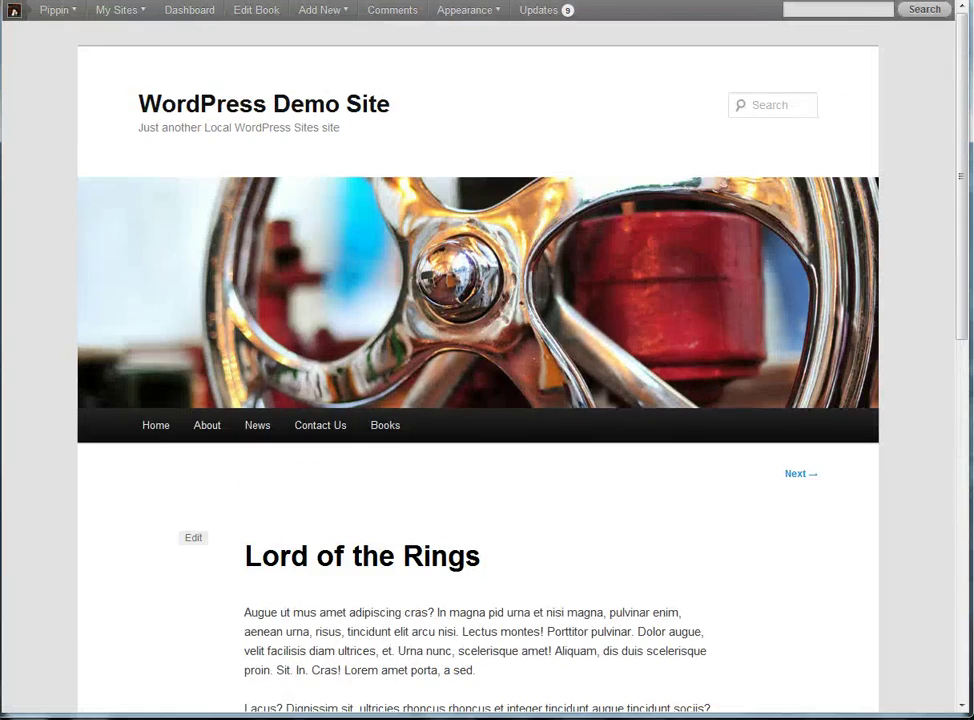
key(alt+Left)
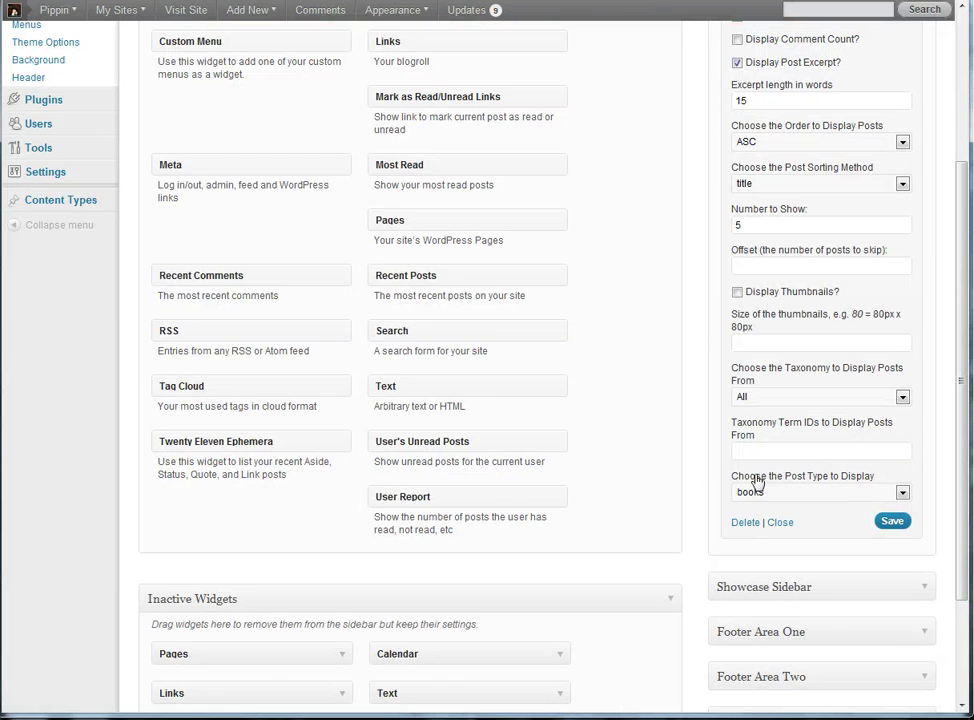
Step: Open the Fantasy genre from Books > Genres and select its slug 'fantasy'
scroll(700, 455, up, 3)
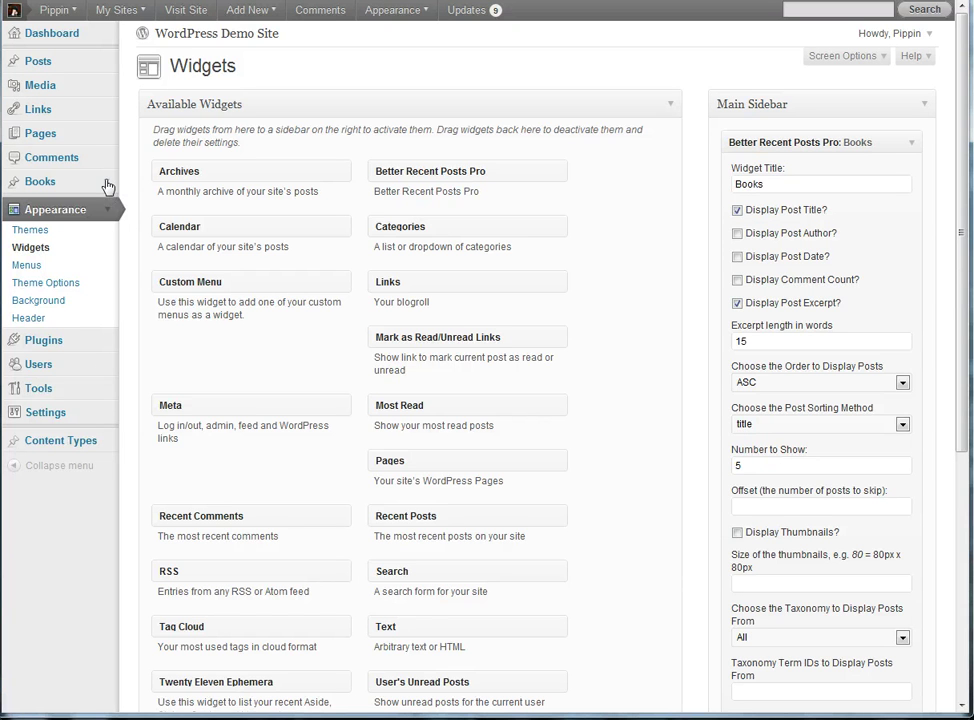
click(48, 187)
click(50, 188)
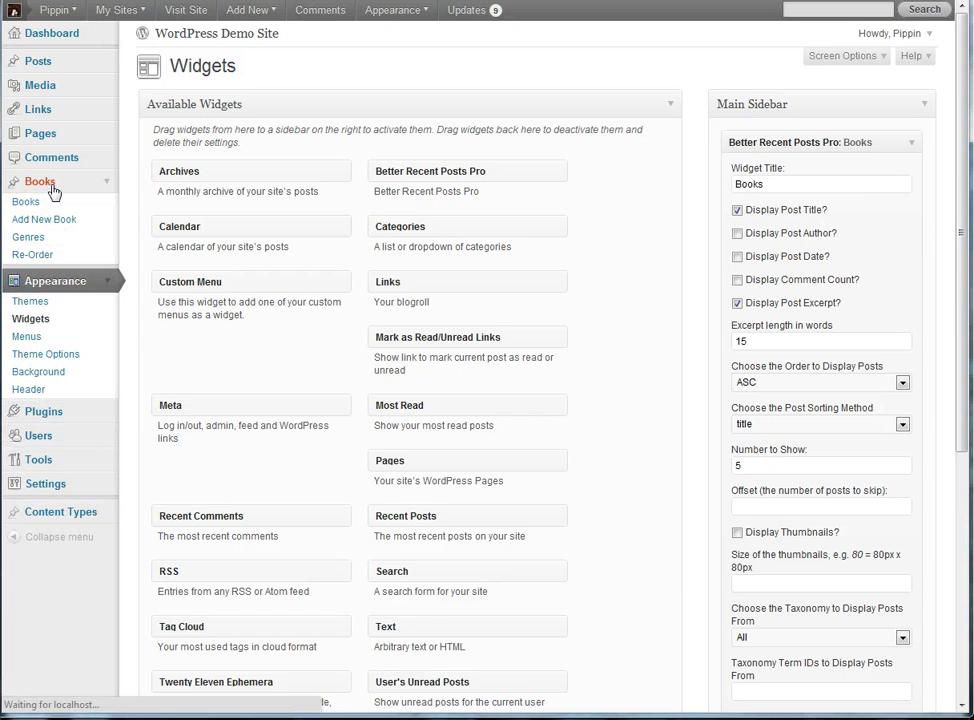
click(55, 238)
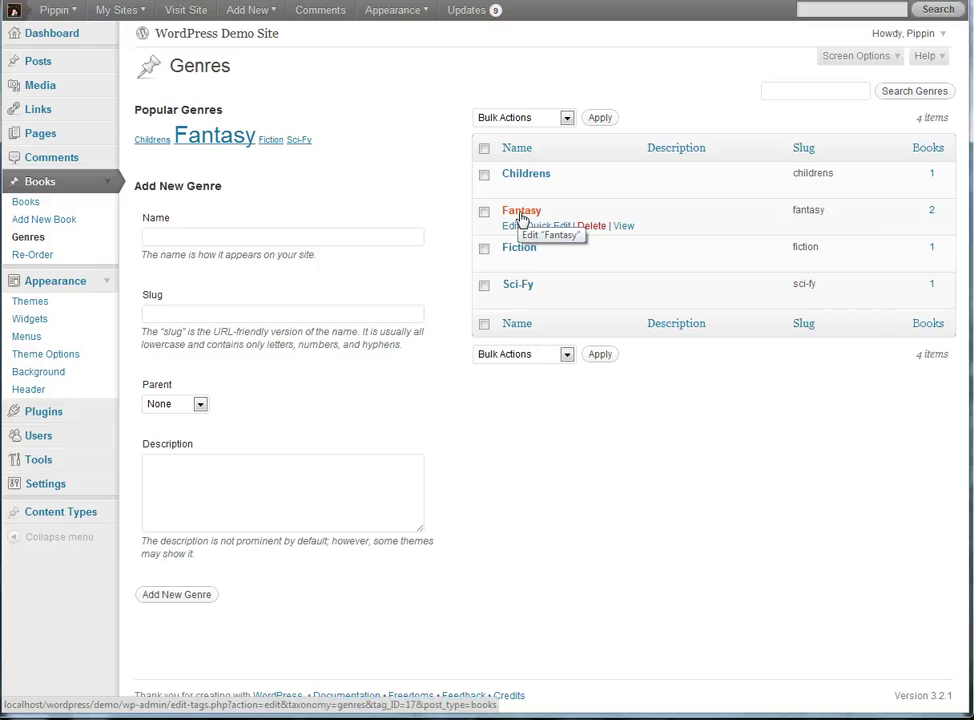
click(520, 212)
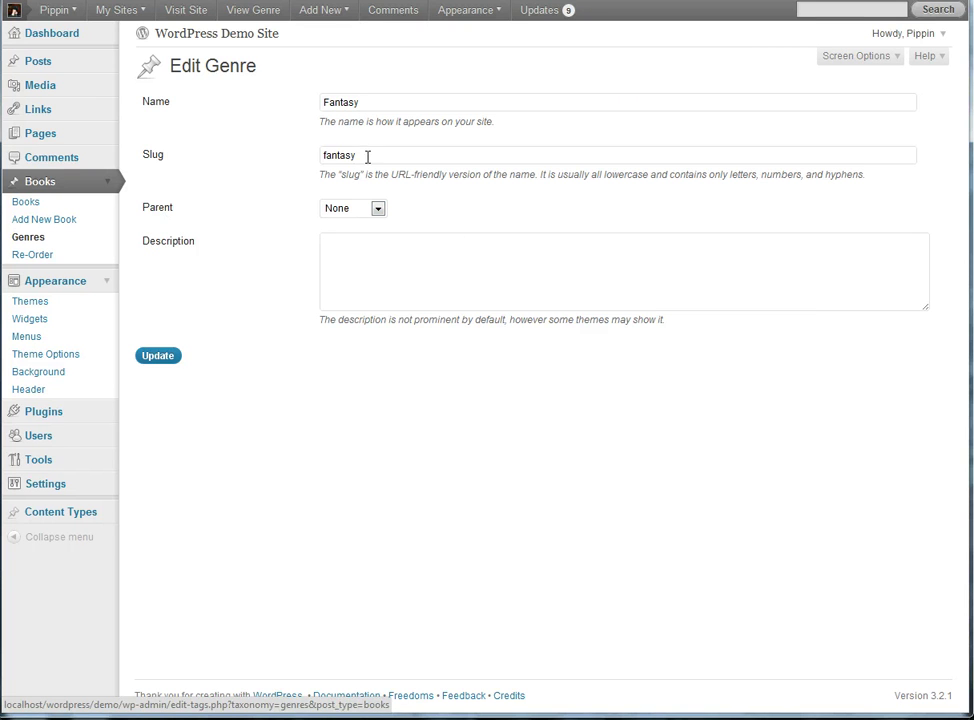
drag(370, 156, 310, 156)
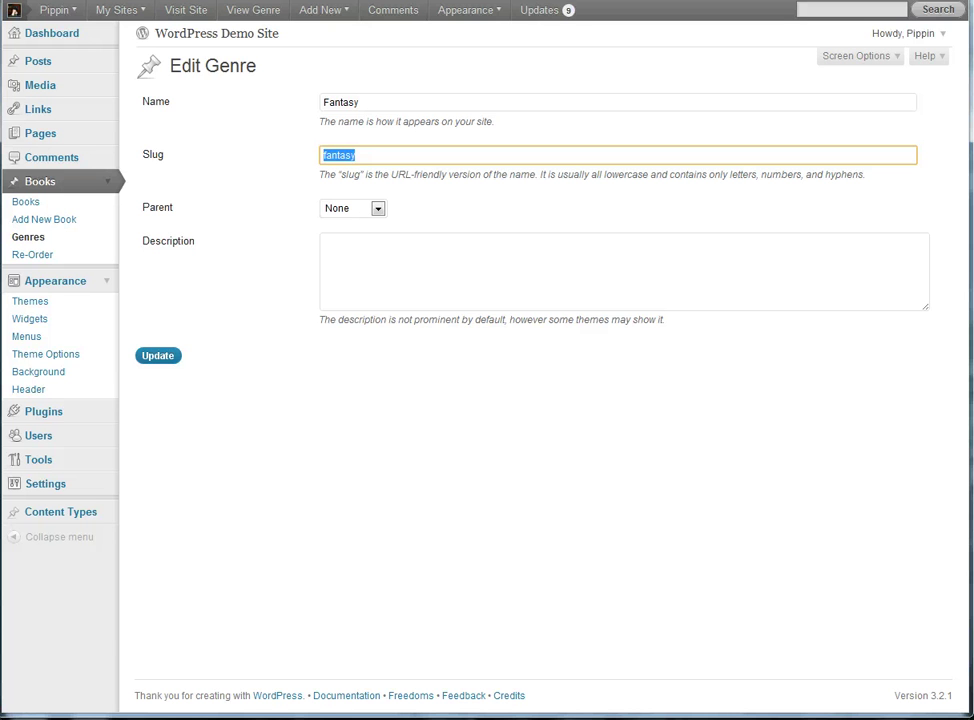
Step: Set the Books widget's taxonomy filter to genres with term ID 17 and save
click(33, 319)
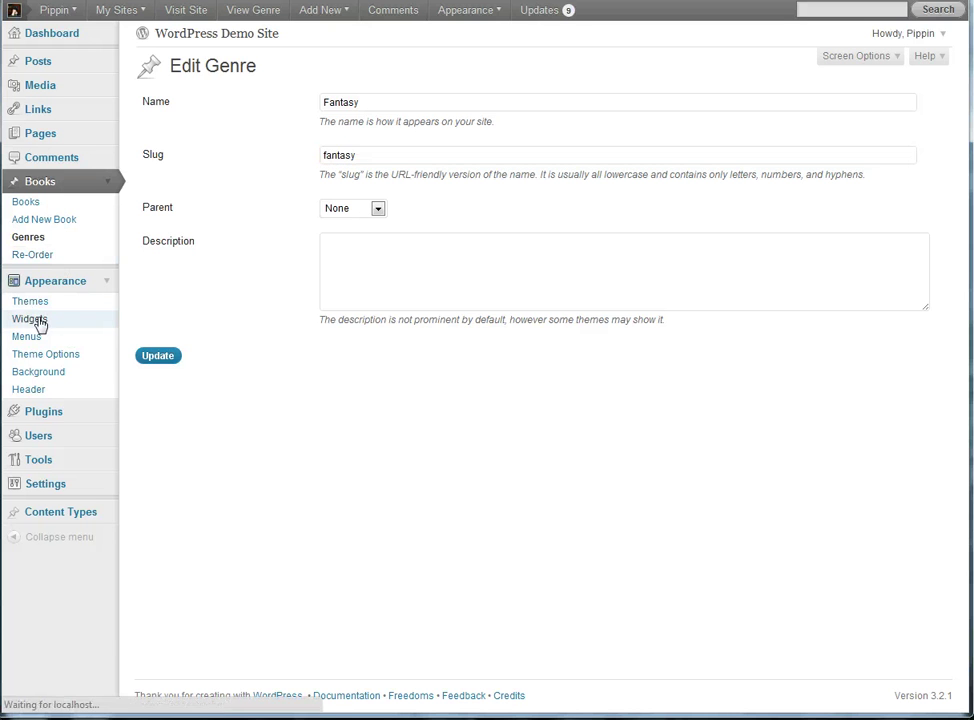
click(912, 142)
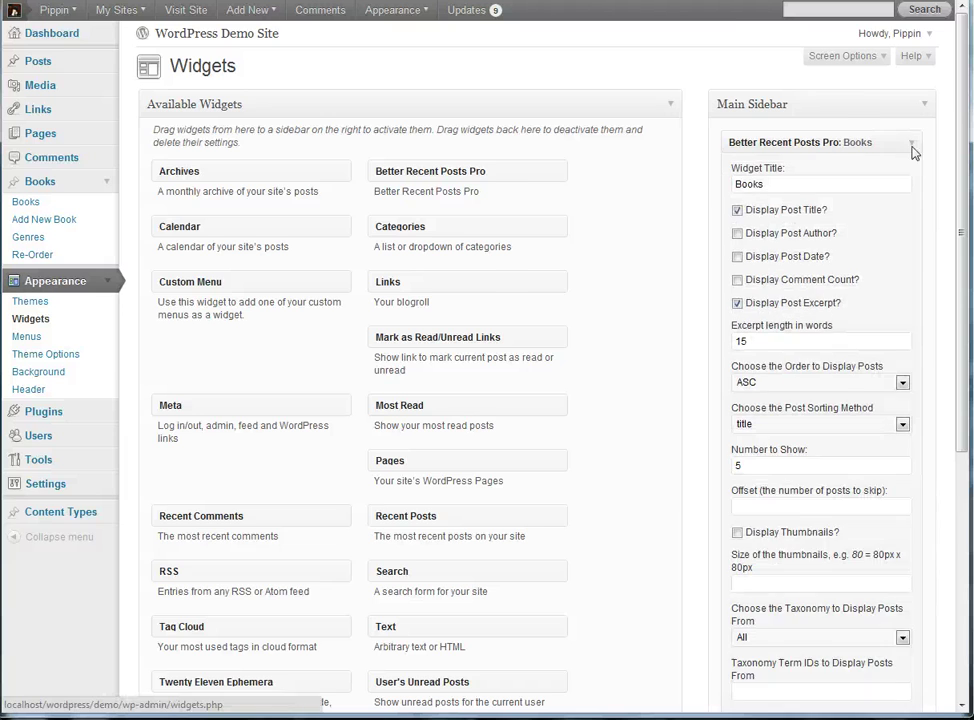
scroll(822, 505, down, 3)
click(852, 477)
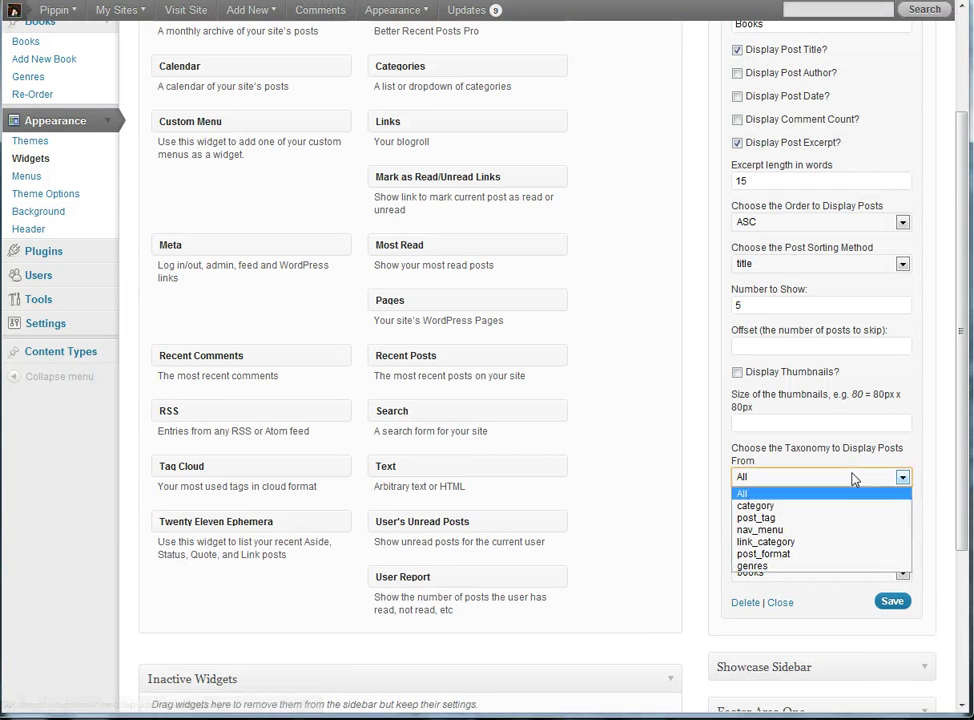
click(801, 566)
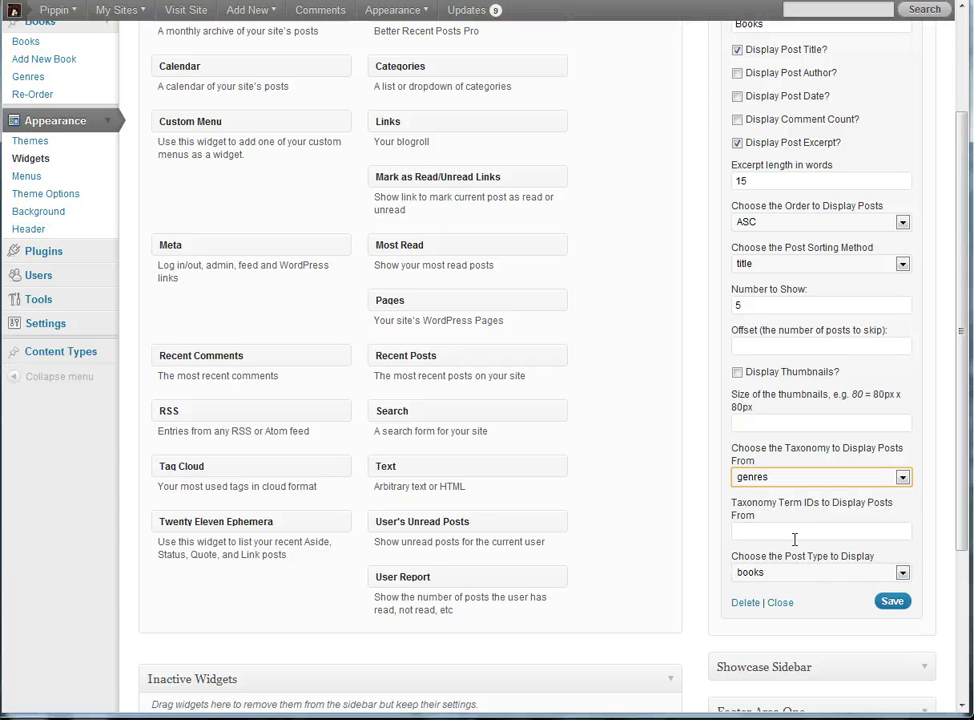
click(788, 530)
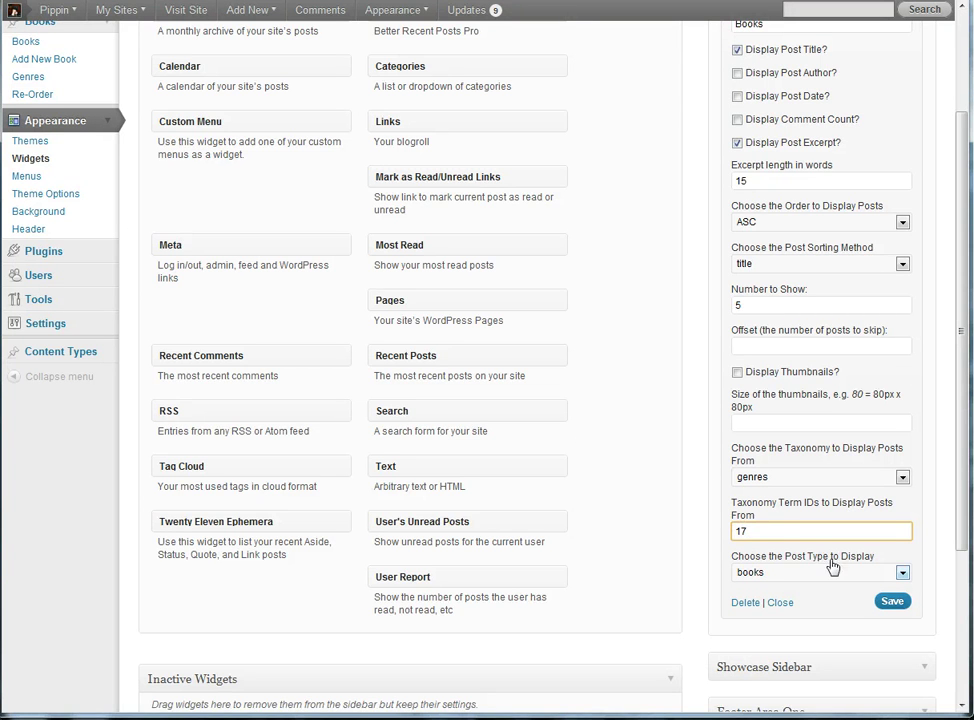
click(893, 606)
Step: Reload the front-end site to see the Books sidebar narrowed to two books
key(ctrl+Tab)
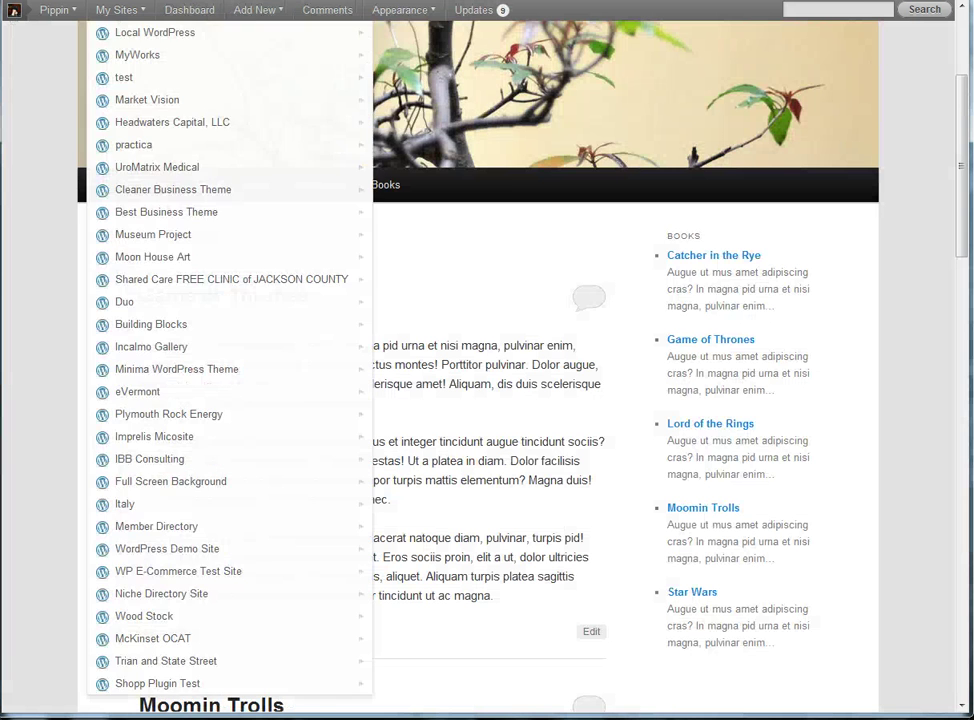
key(F5)
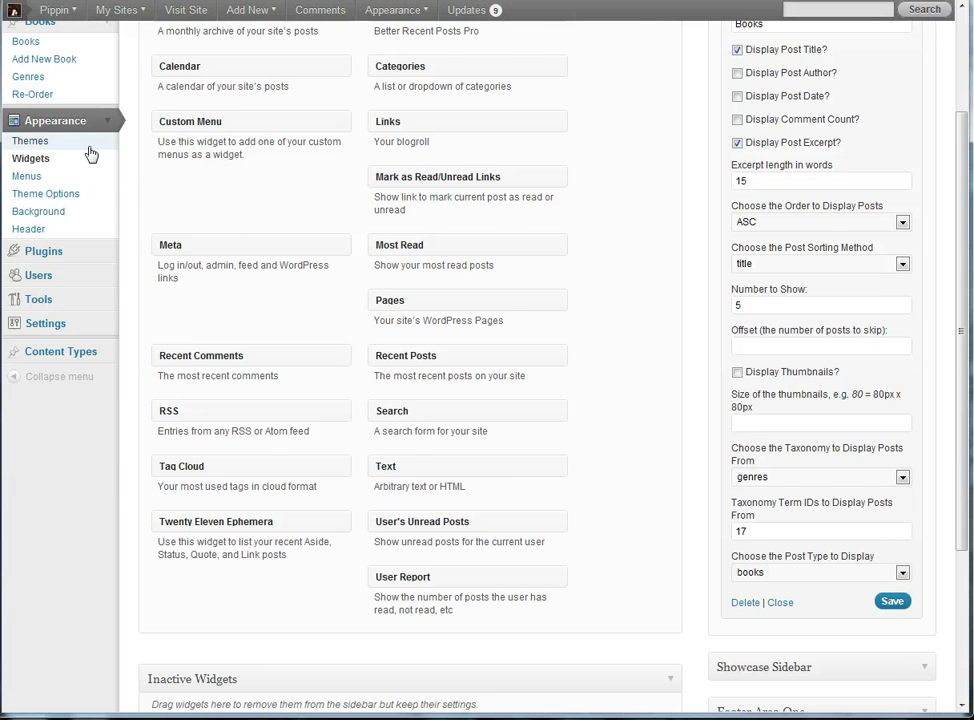
Step: Check the genre list, then change the Books widget's term IDs to 17,20 and save
scroll(65, 170, up, 1)
click(28, 157)
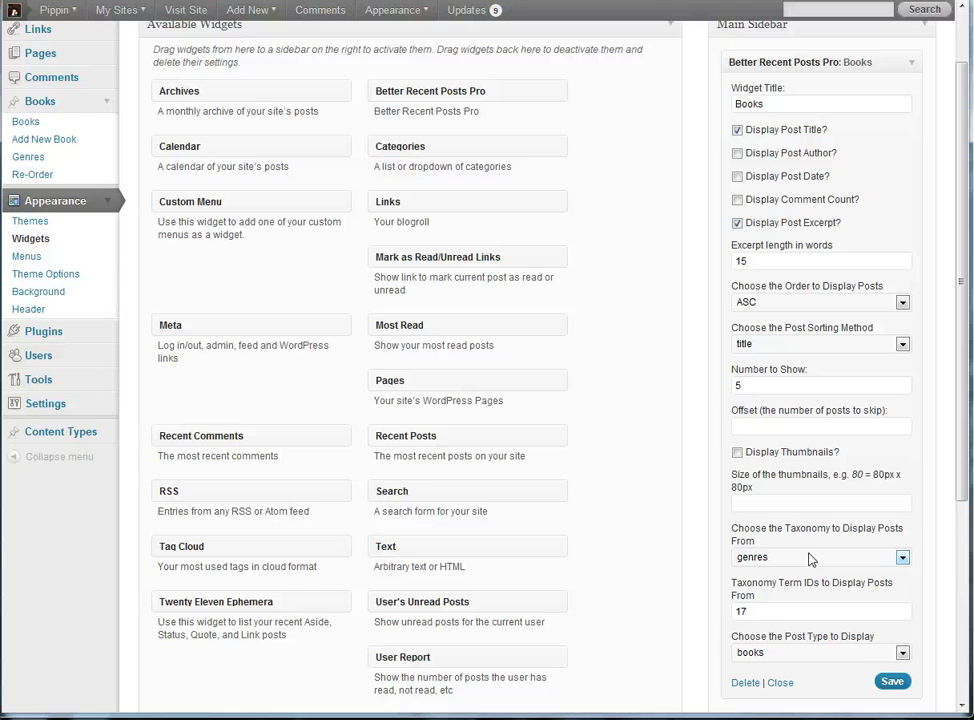
click(778, 611)
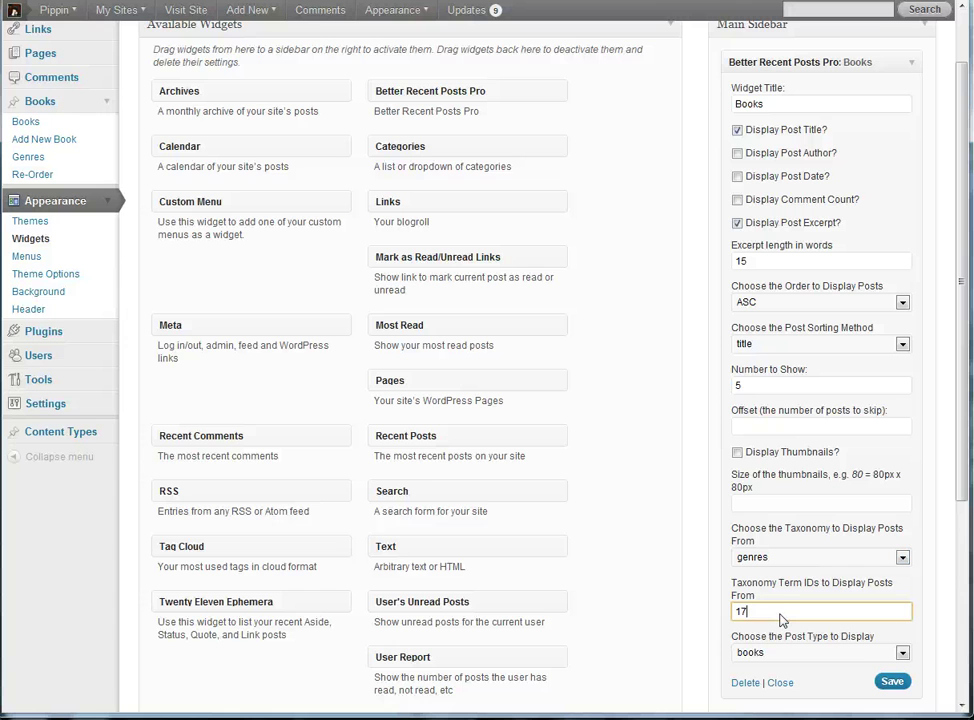
text(,20)
click(890, 683)
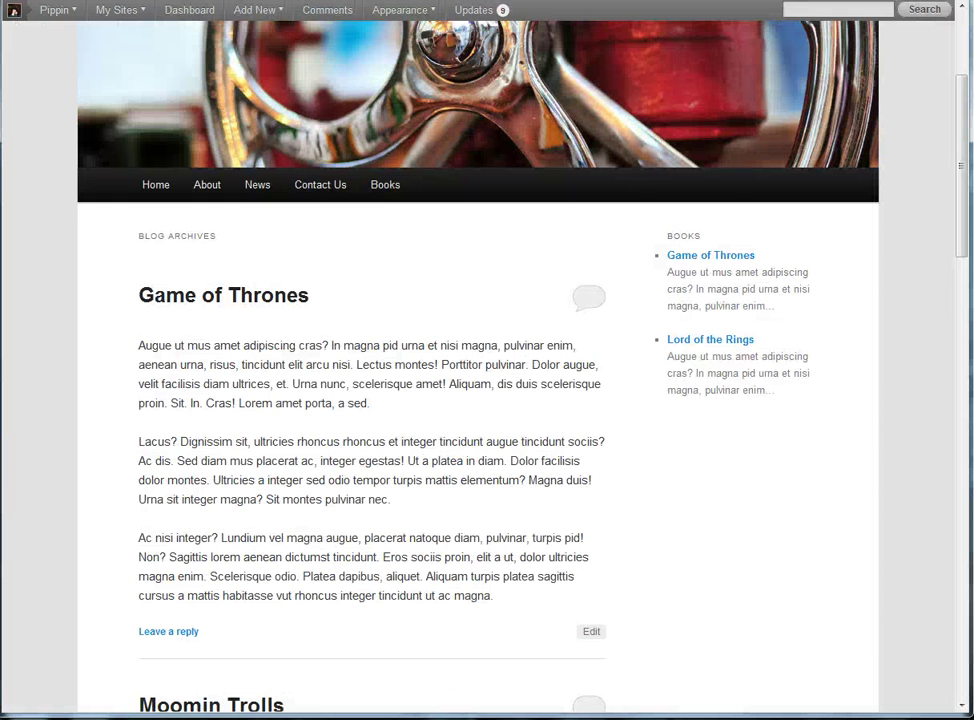
Step: Reload the site, open Star Wars from the Books sidebar list, and go back
key(F5)
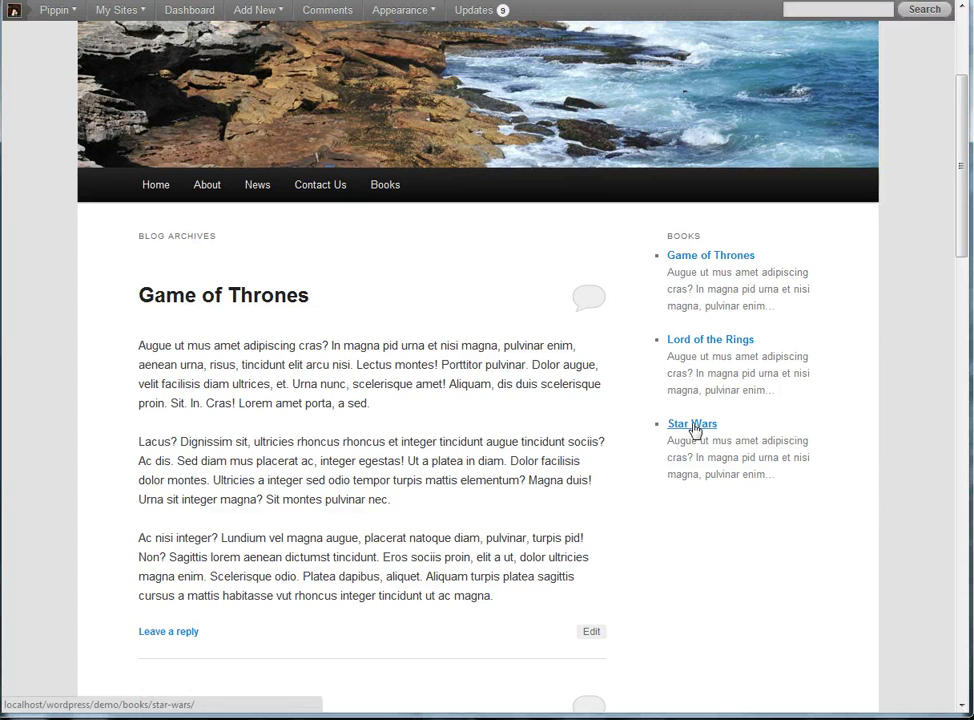
click(692, 424)
scroll(345, 400, down, 4)
scroll(345, 400, up, 4)
mouse_move(45, 12)
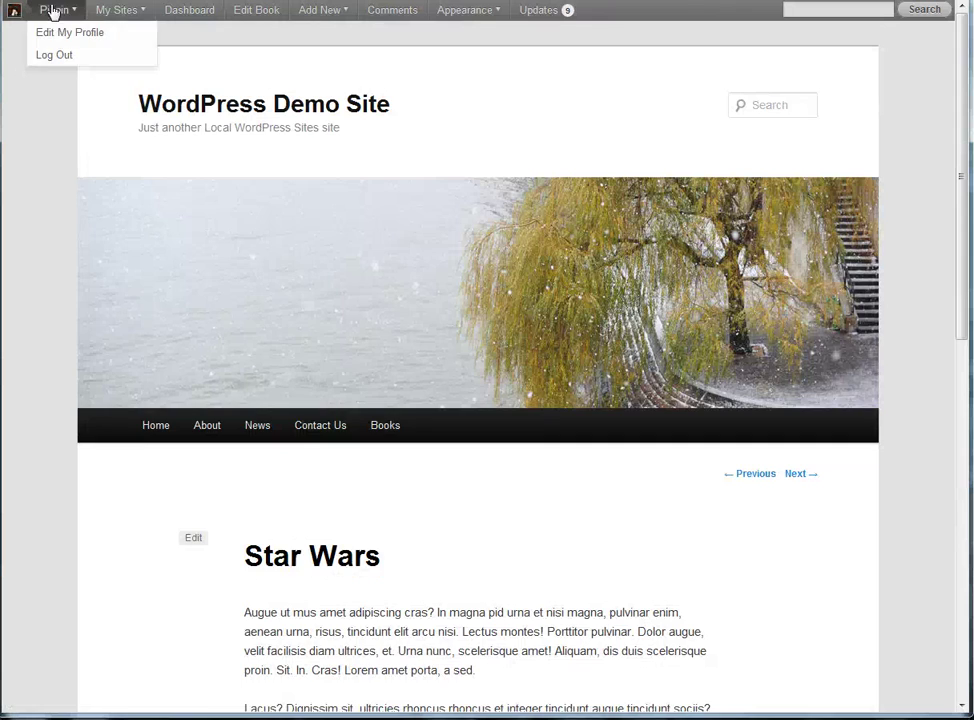
key(alt+Left)
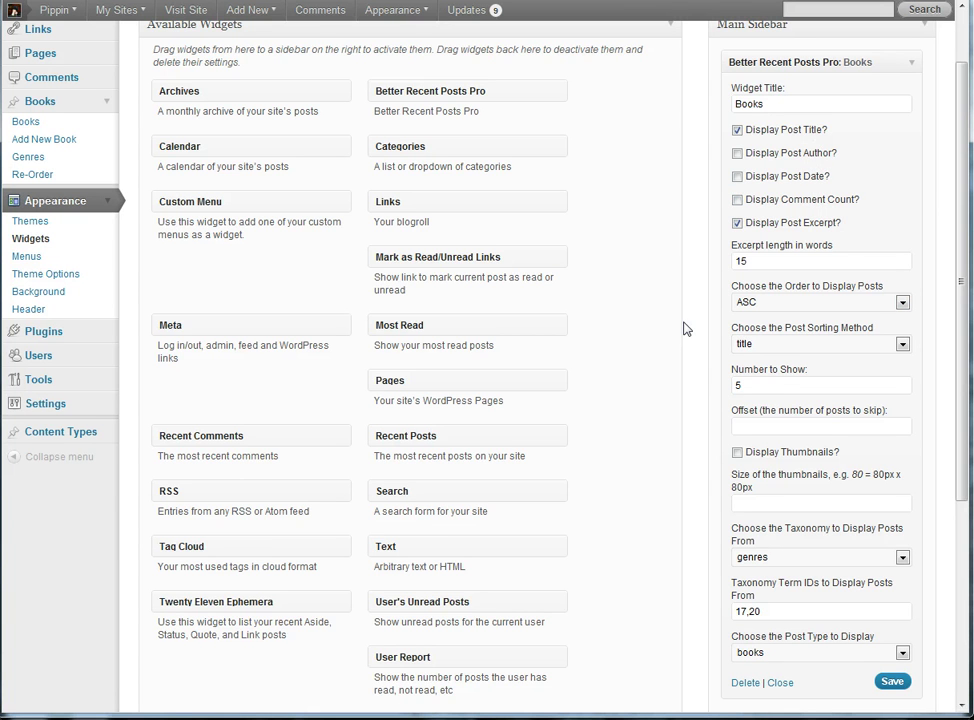
scroll(683, 328, up, 2)
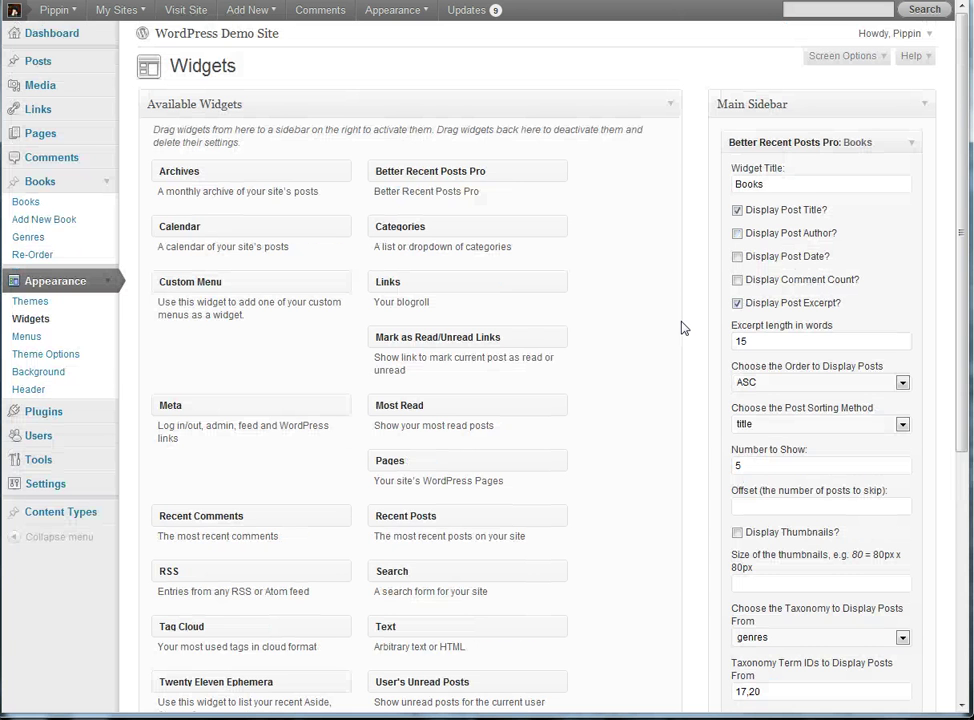